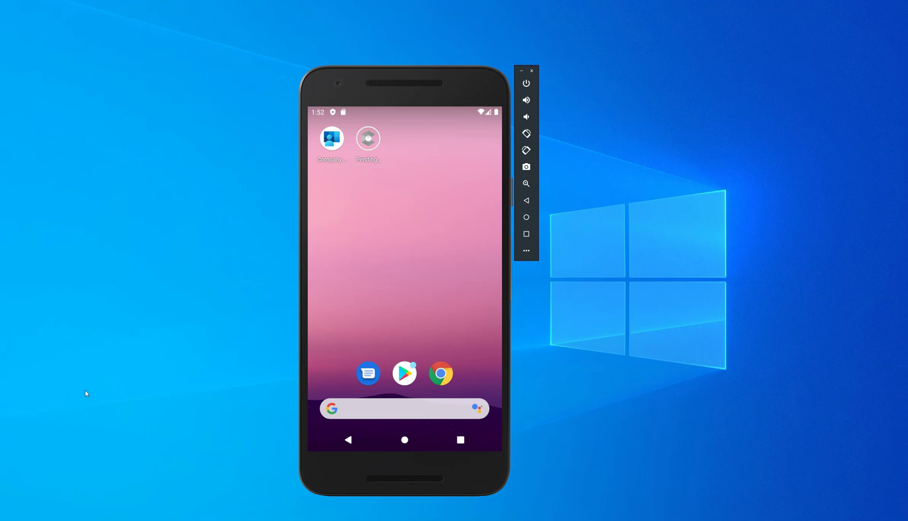
Open Company Portal and sign in with the work account's e-mail and password
click(337, 143)
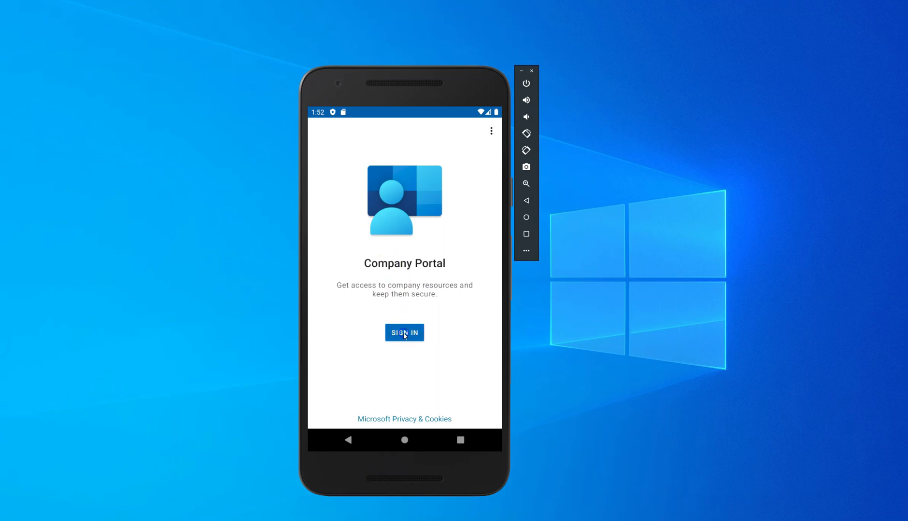
click(404, 334)
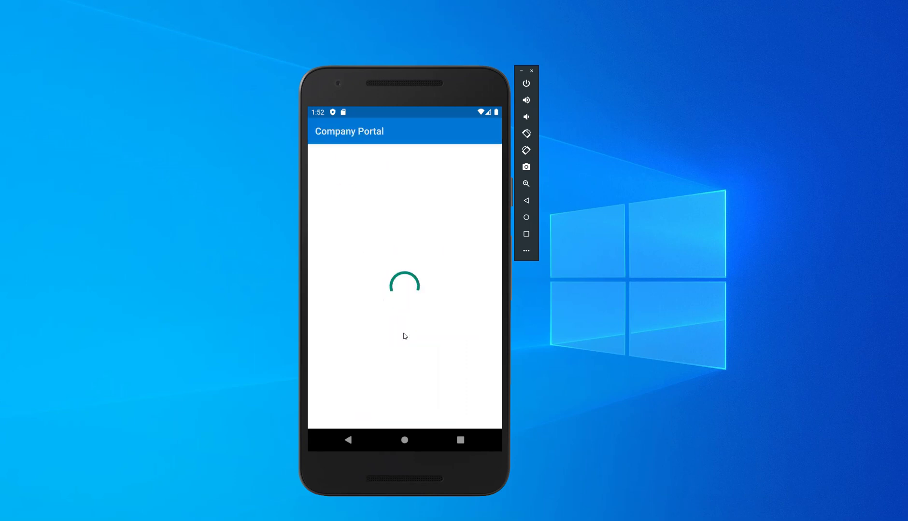
click(377, 249)
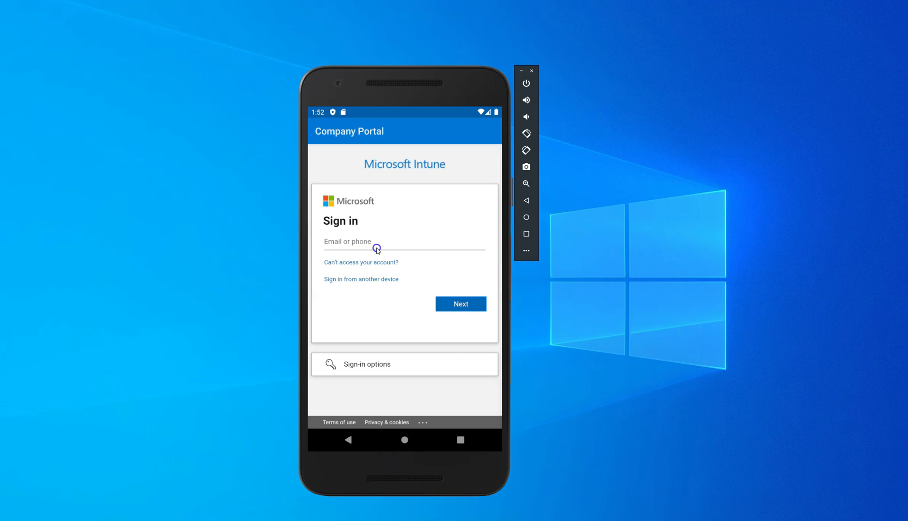
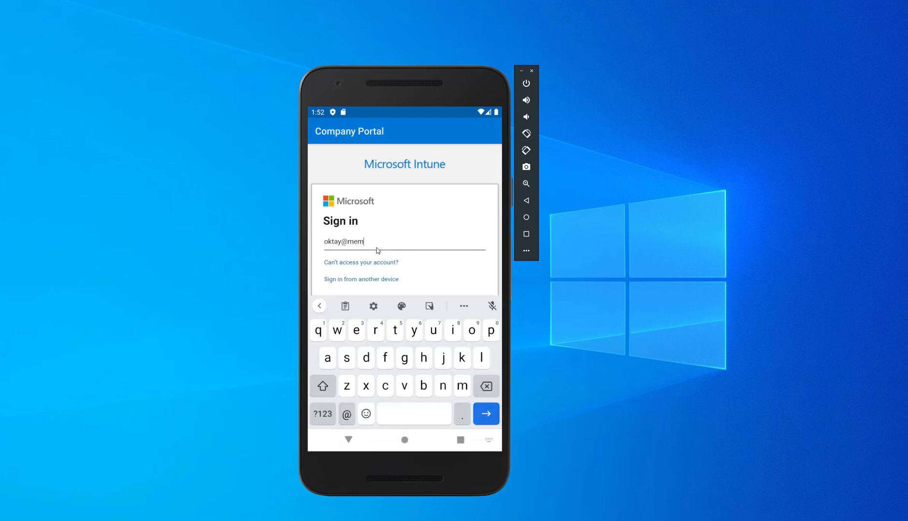
key(Return)
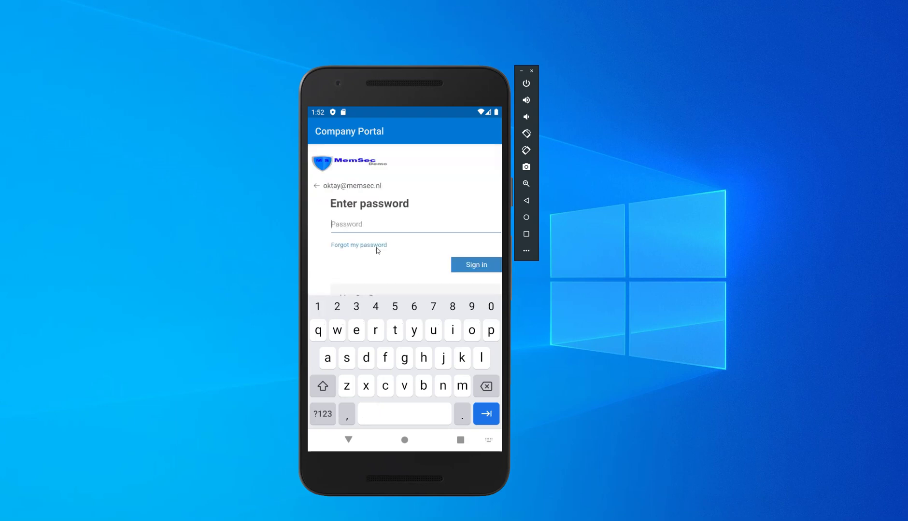
text(•••)
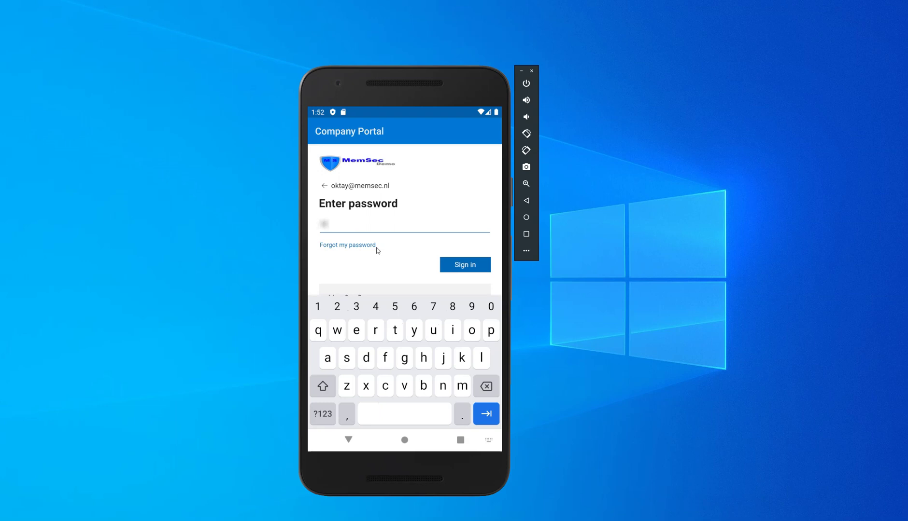
text(•••••)
key(Return)
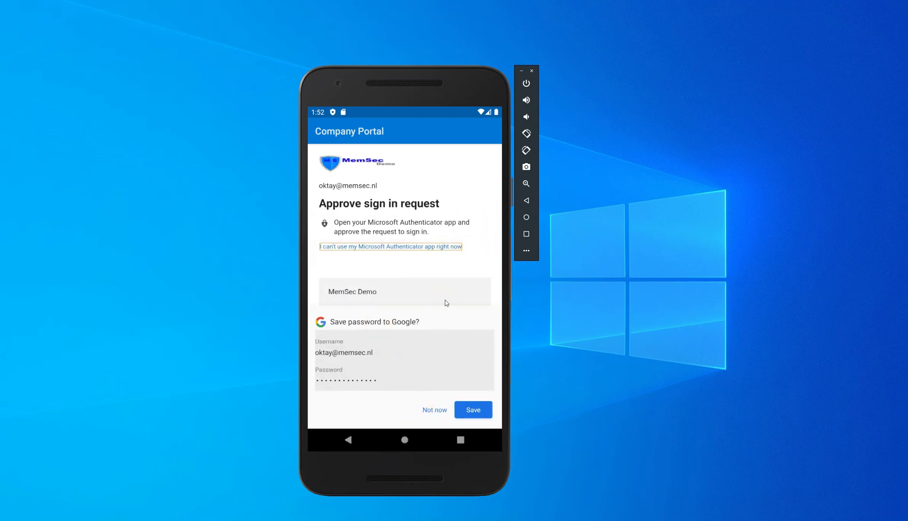
Decline saving the password, begin MemSec Demo access setup, and accept the privacy and work-profile prompts
click(435, 410)
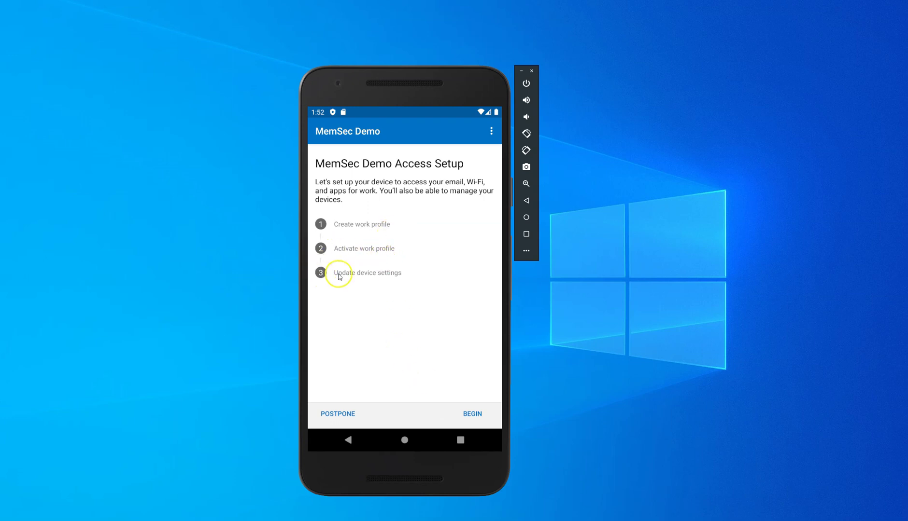
click(479, 415)
click(470, 415)
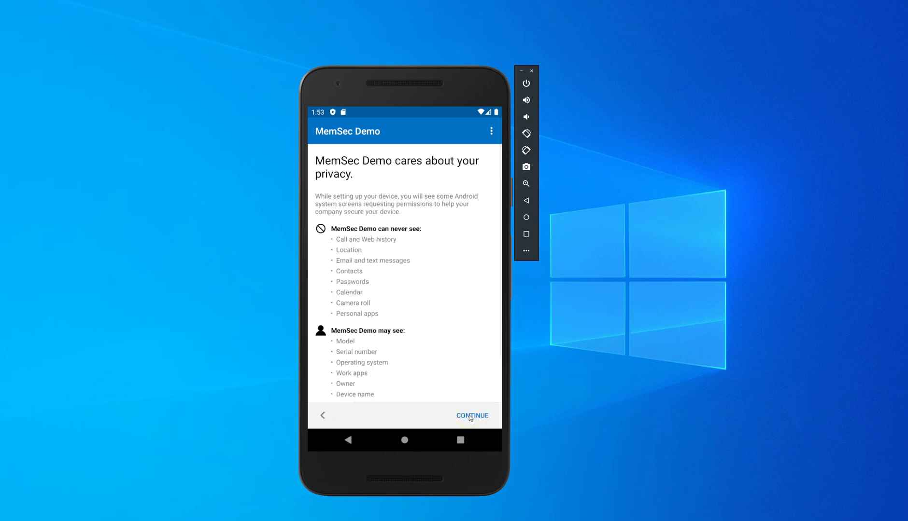
click(470, 416)
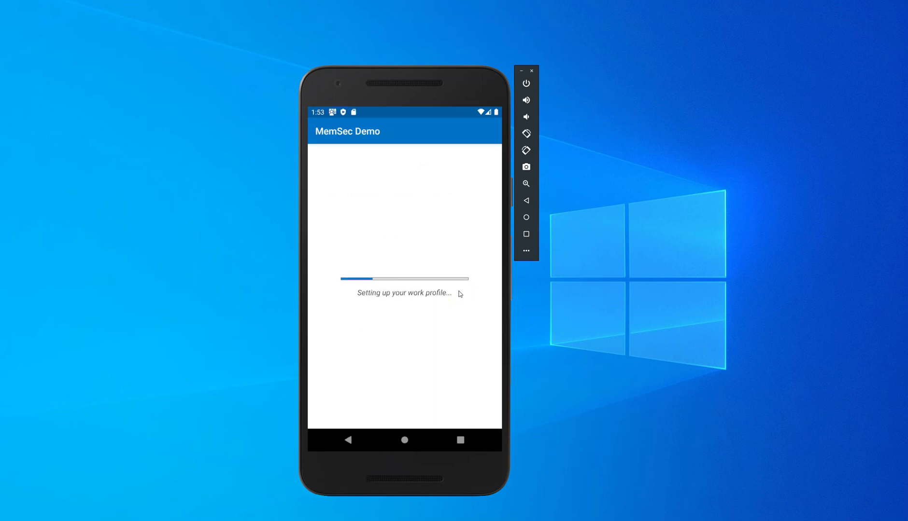
click(463, 411)
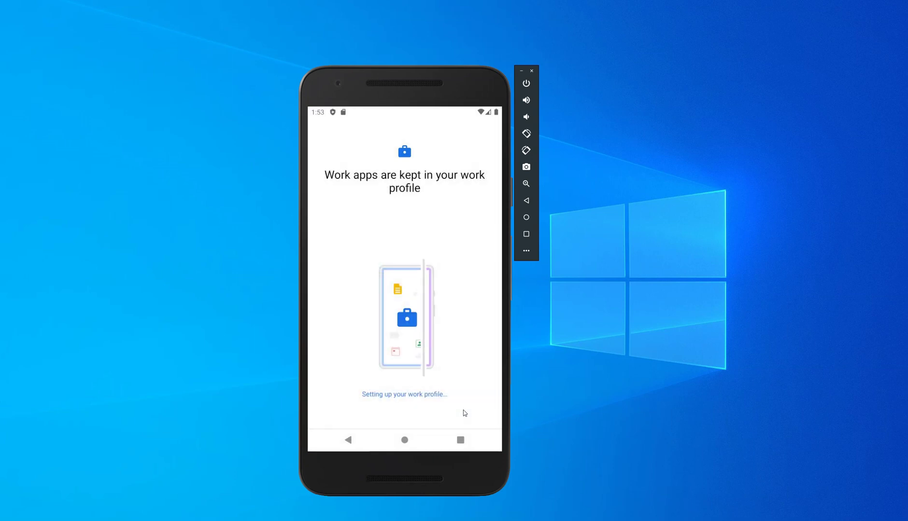
click(463, 410)
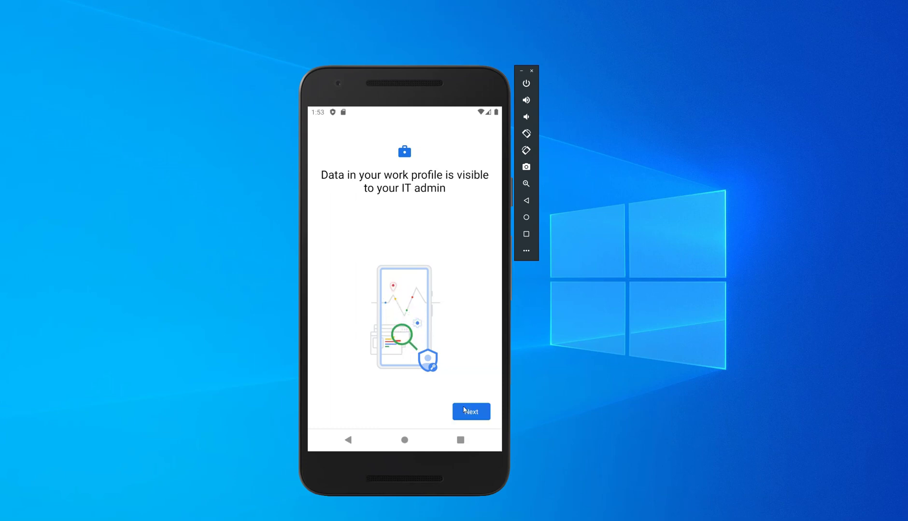
Screenshot the IT-admin visibility notice in the emulator and move past it
click(463, 416)
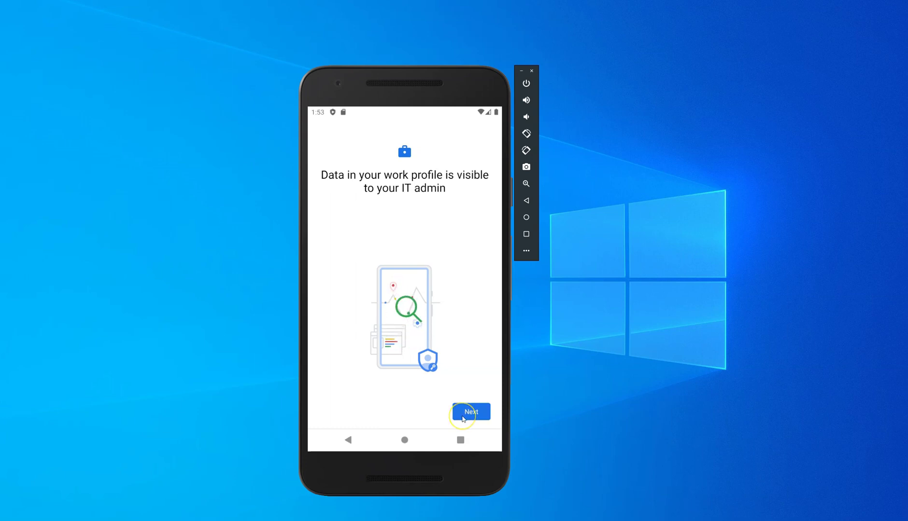
click(462, 400)
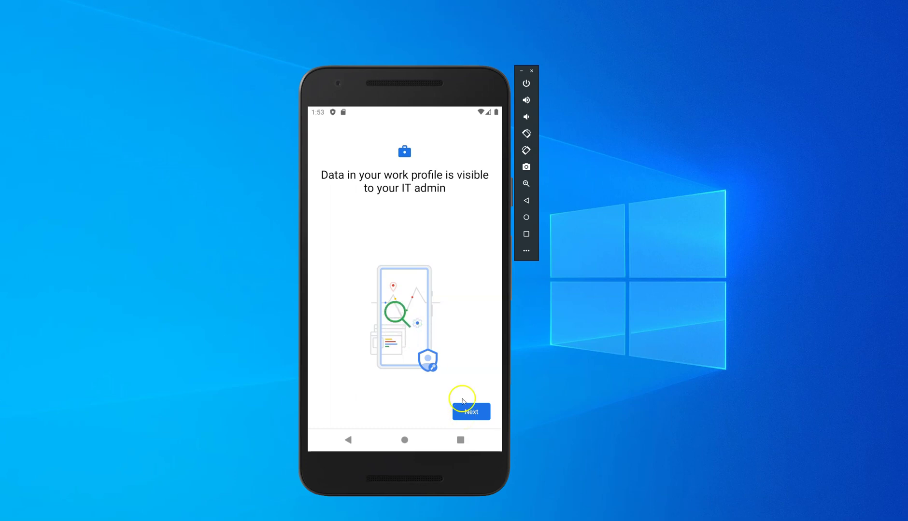
click(526, 169)
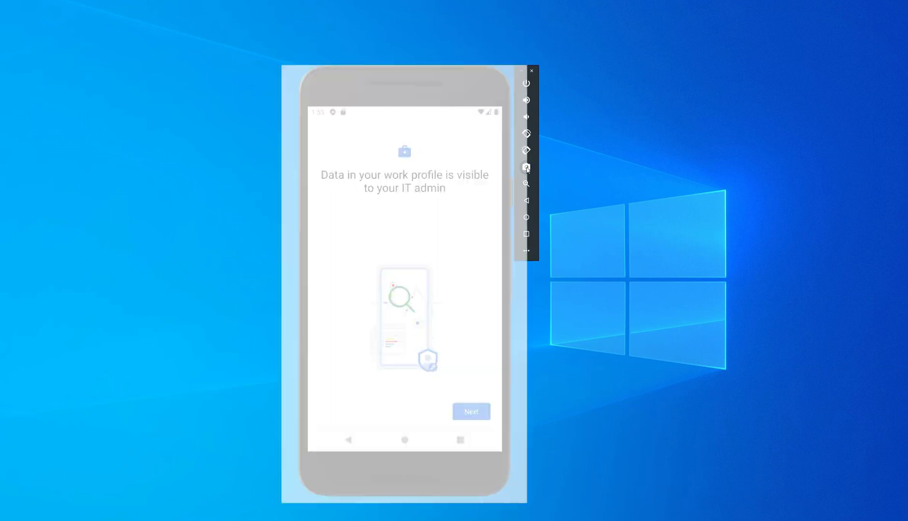
click(465, 415)
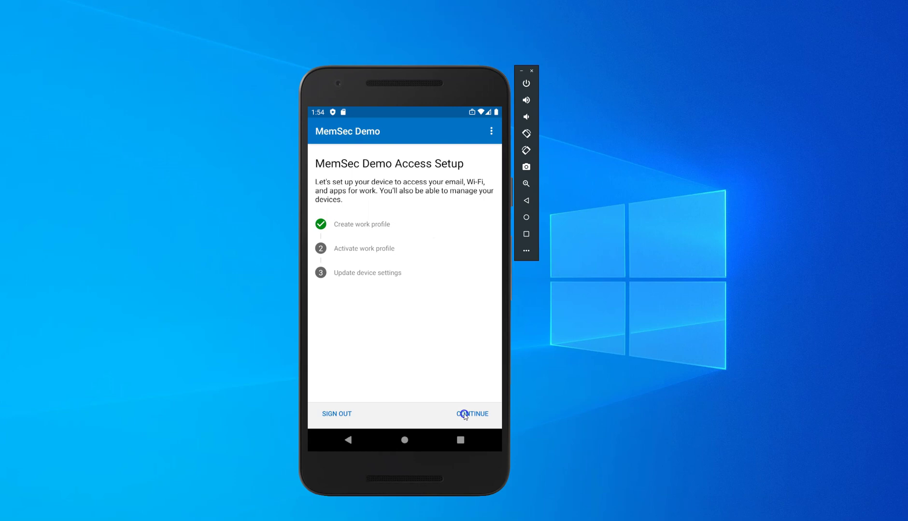
Continue the MemSec Demo Access Setup through device settings to start device registration
click(463, 414)
click(473, 414)
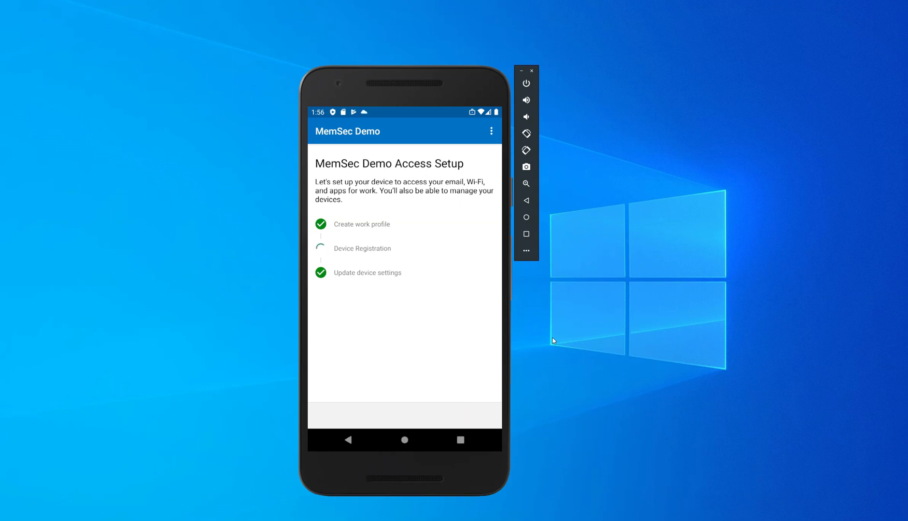
Sync the device with the latest management policies from Company Portal Settings
click(488, 131)
click(489, 132)
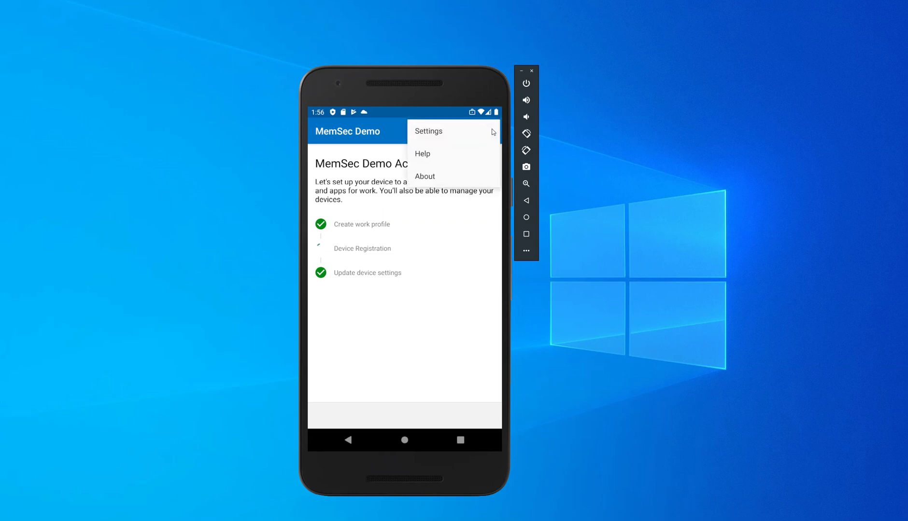
click(438, 133)
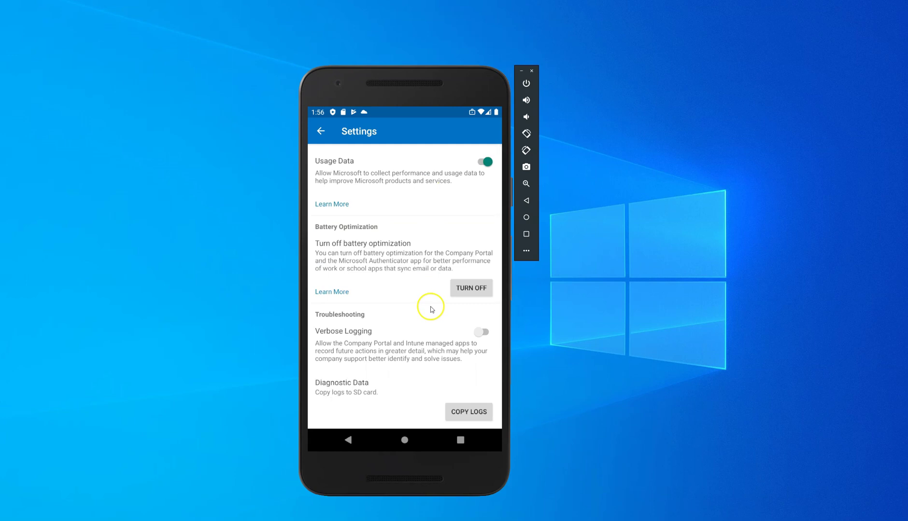
scroll(431, 310, down, 3)
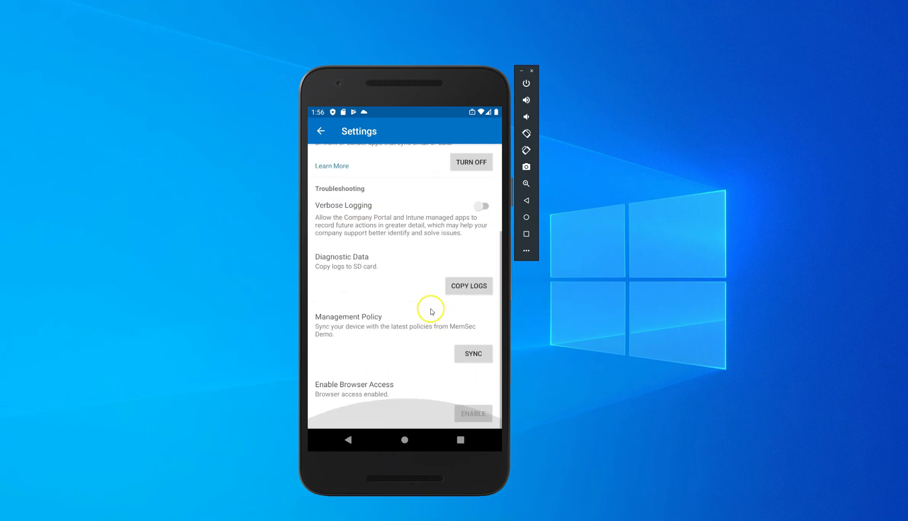
click(469, 353)
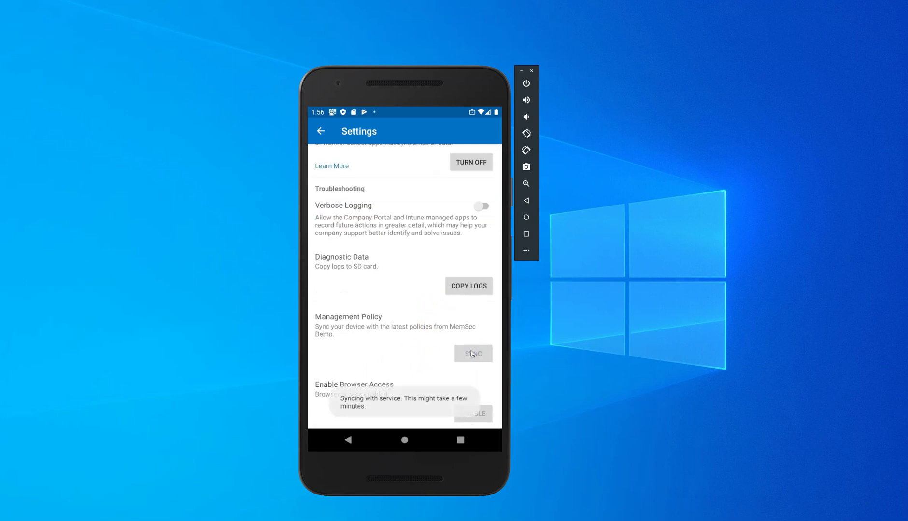
Open the Secure your work profile notification from the notification shade
drag(330, 110, 330, 265)
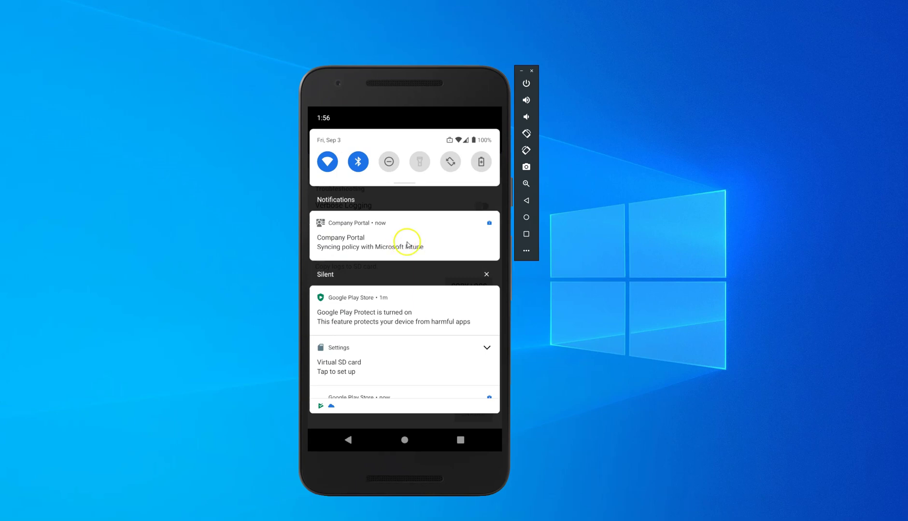
click(438, 371)
click(320, 130)
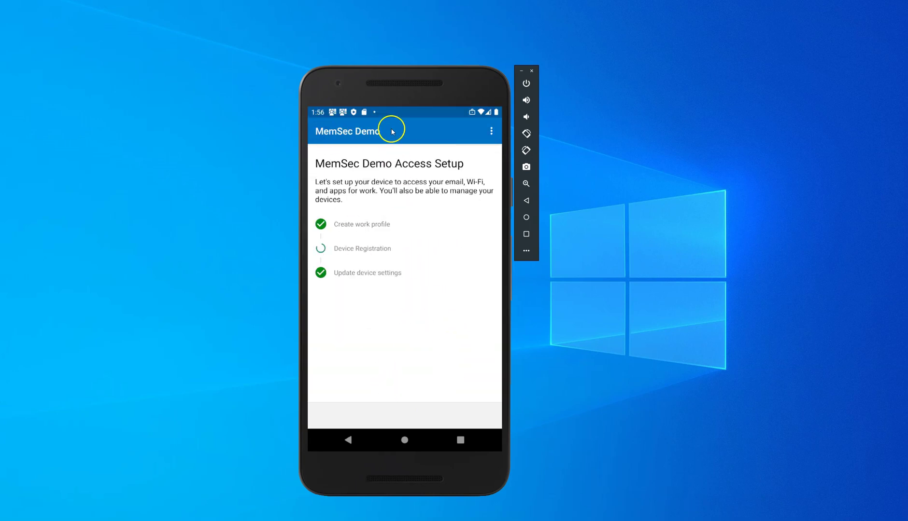
drag(395, 109, 399, 391)
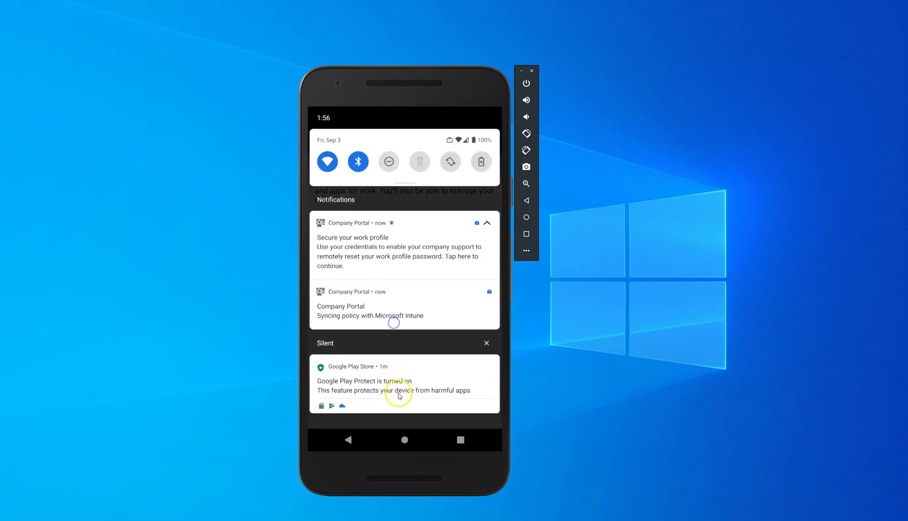
click(382, 238)
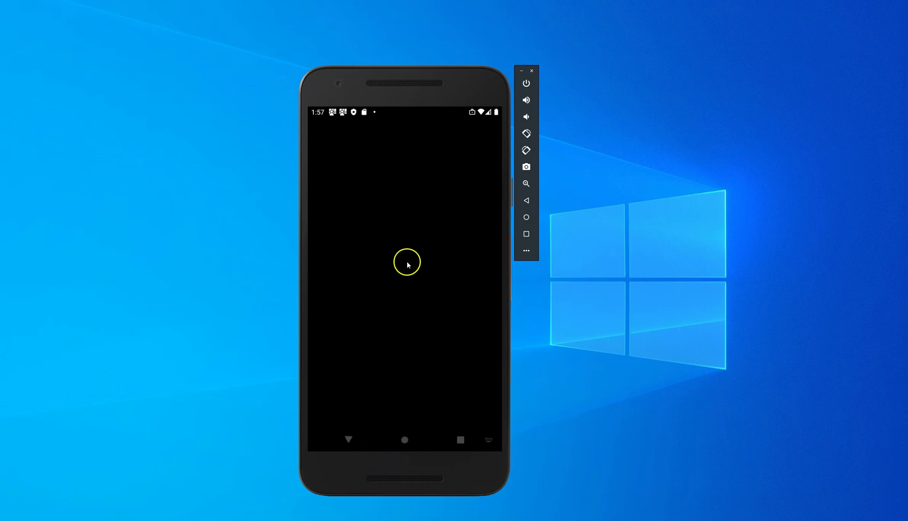
Sign back in with the work account e-mail and password, then dismiss the Google Play banner
click(348, 439)
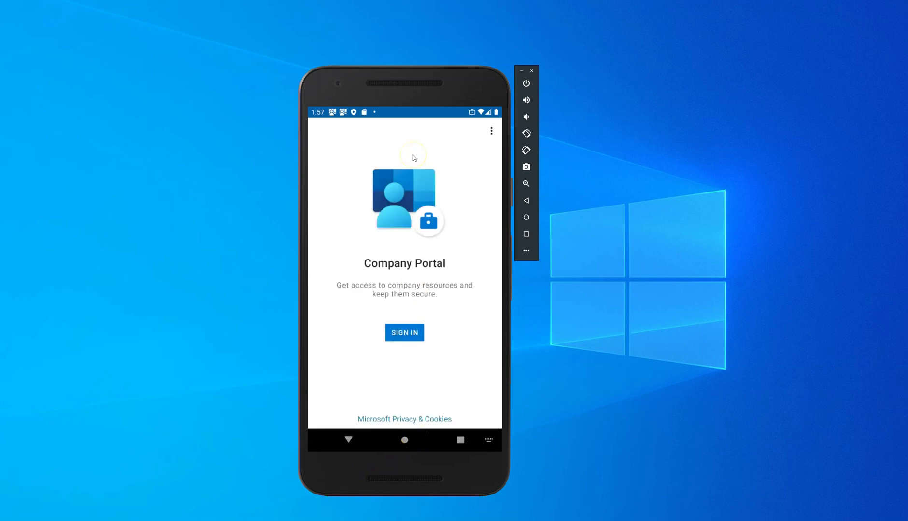
click(404, 333)
click(405, 237)
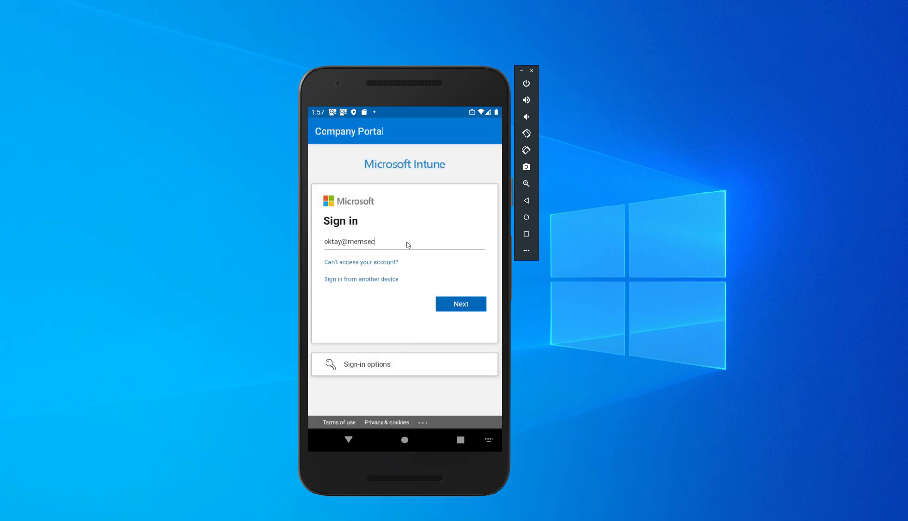
key(Return)
text(**********)
key(Return)
click(406, 284)
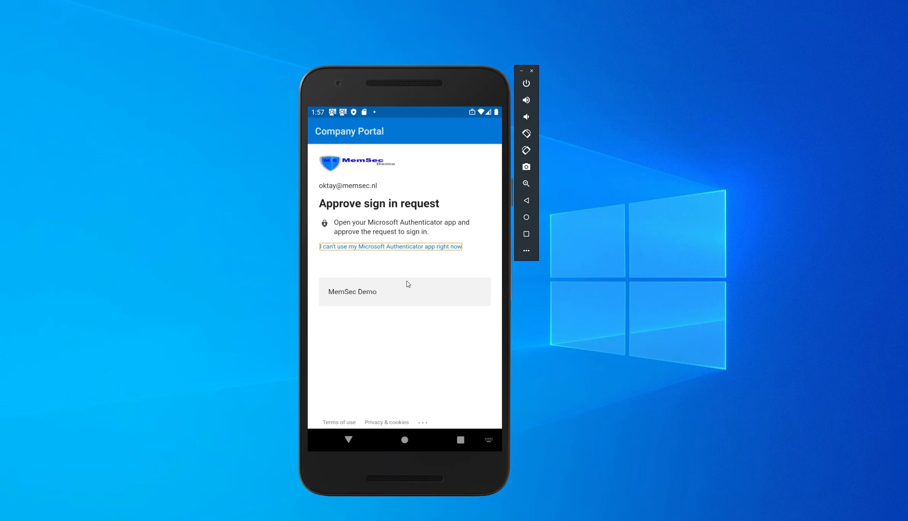
click(449, 419)
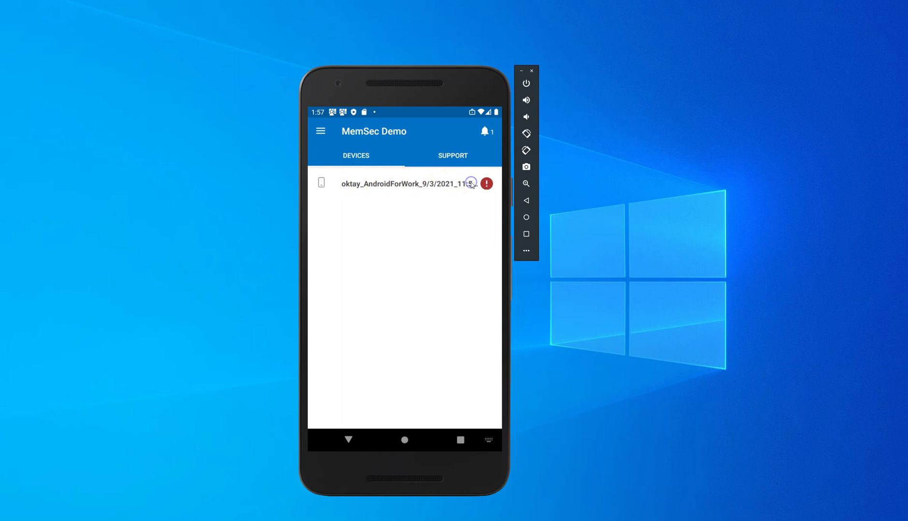
Open the enrolled device's details and confirm registering it with the organization
click(471, 184)
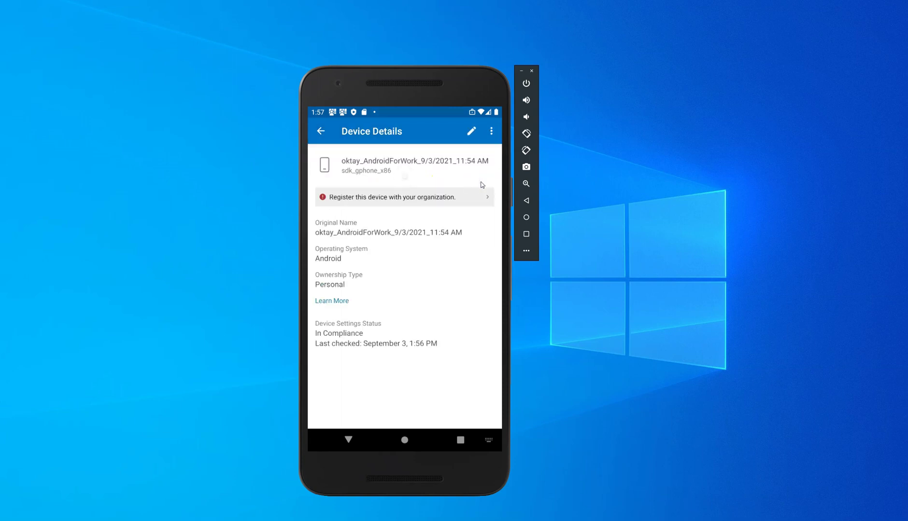
click(404, 198)
click(455, 300)
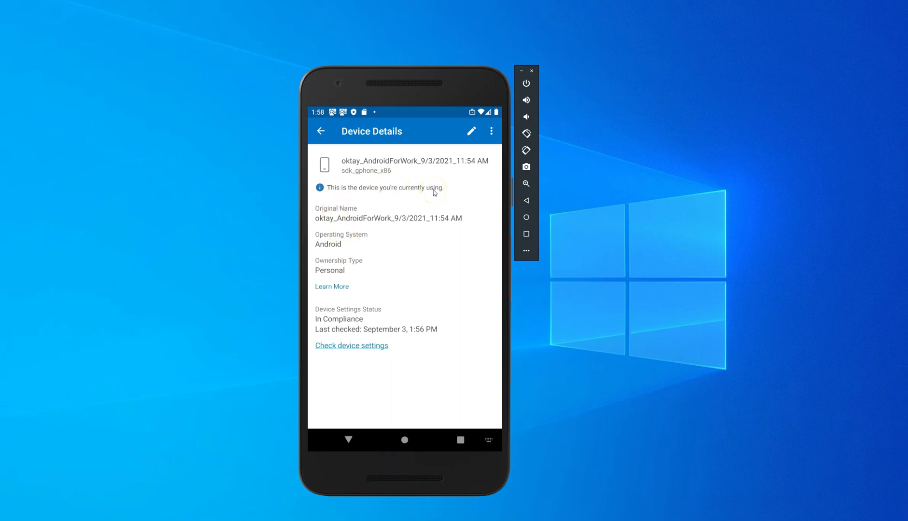
Recheck device settings, clear the sign-in notification and open Secure your work profile
click(360, 346)
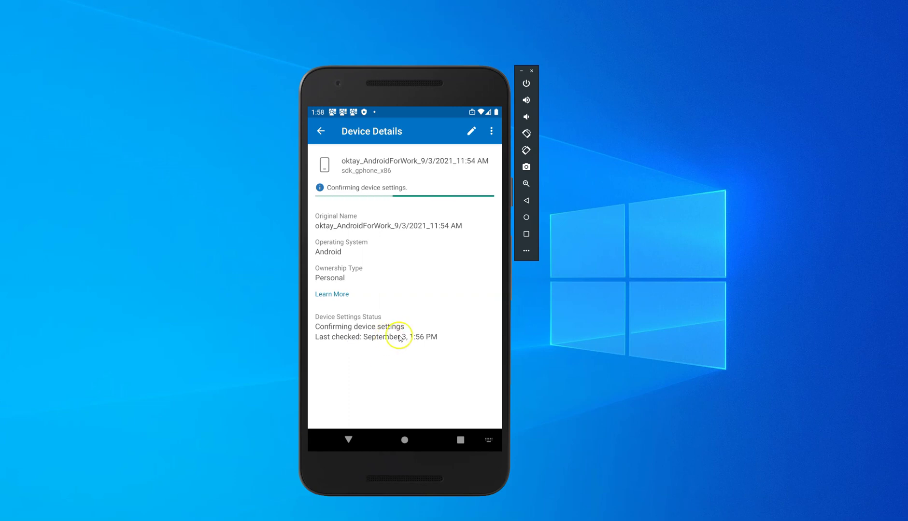
drag(345, 113, 444, 251)
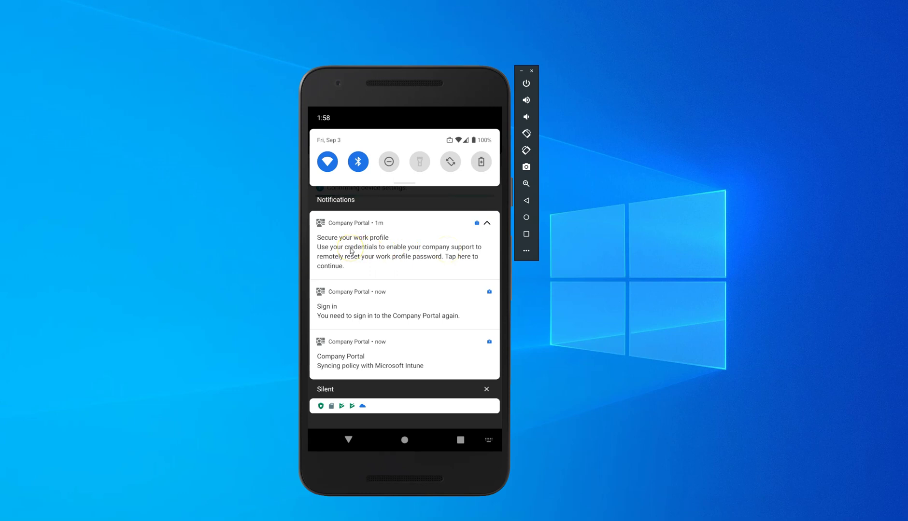
drag(347, 294, 328, 317)
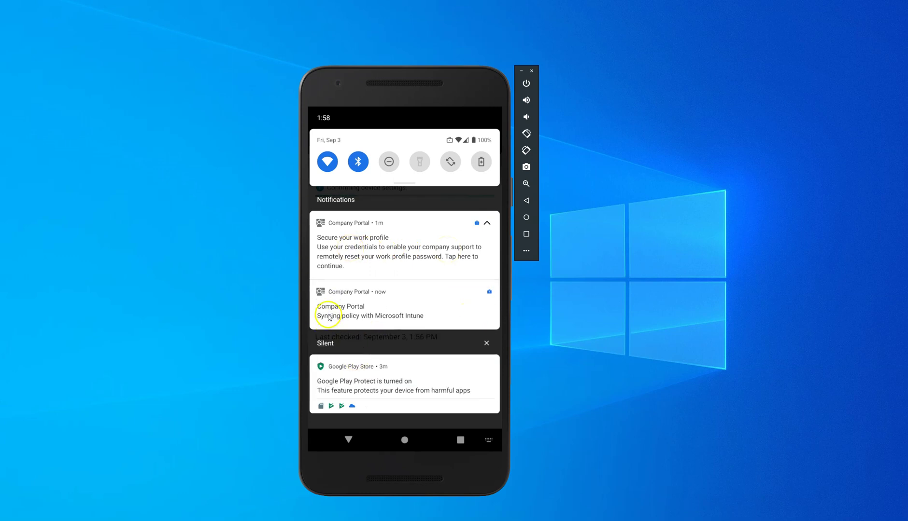
click(344, 237)
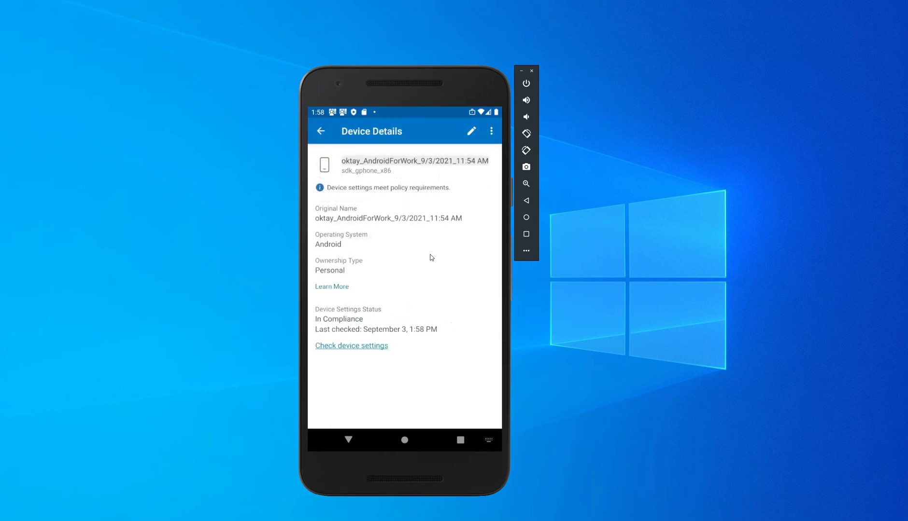
click(340, 189)
Close Company Portal by swiping it away in the recent apps overview
click(459, 439)
click(407, 332)
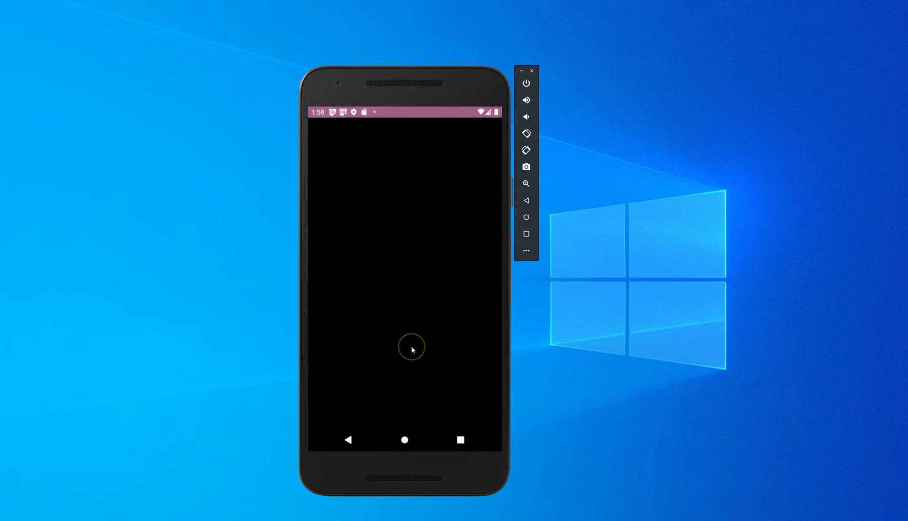
click(405, 440)
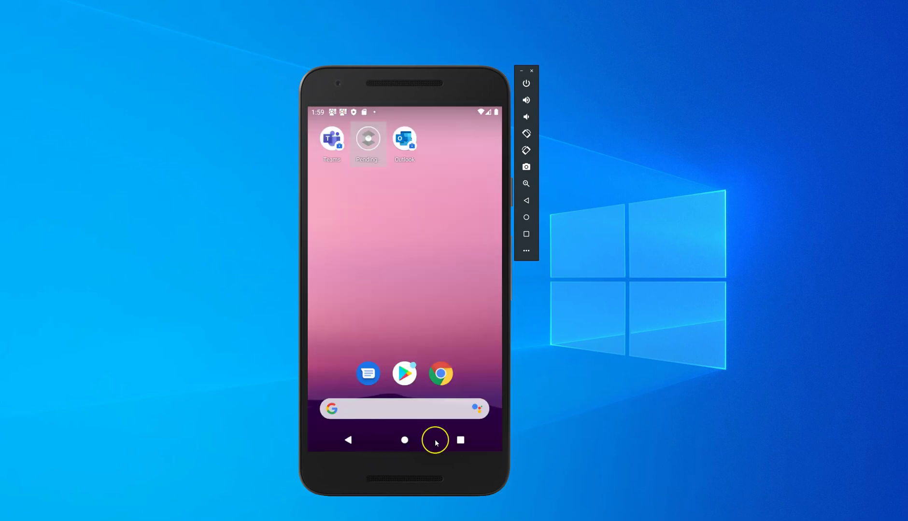
click(460, 440)
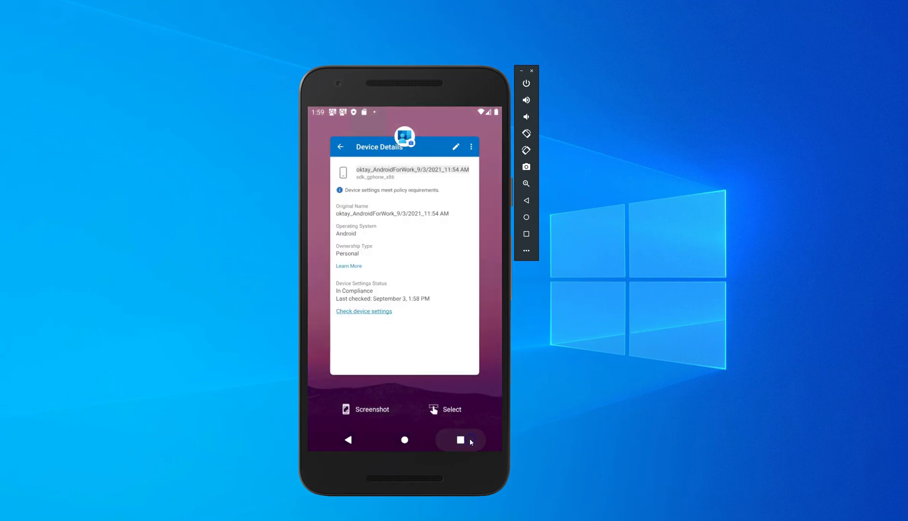
drag(433, 344, 433, 204)
click(322, 148)
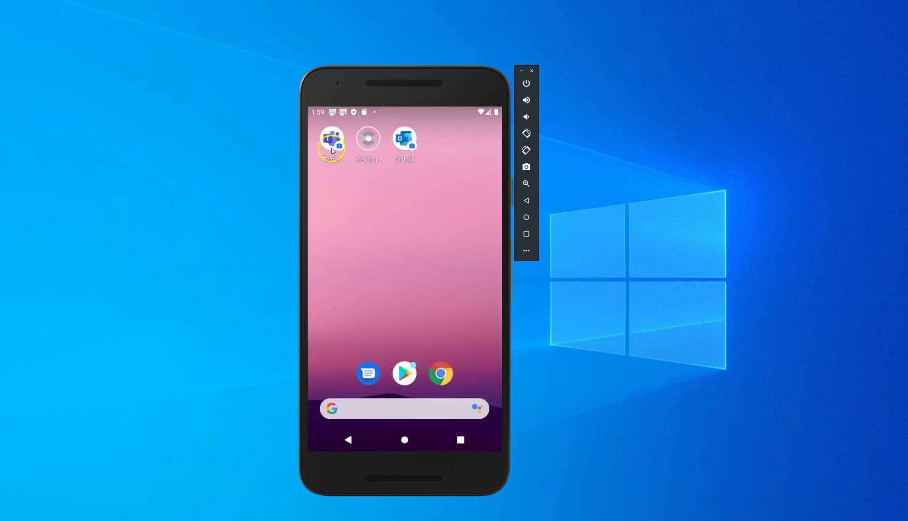
click(408, 141)
Open the app drawer, dismiss the work-profile introduction, and view Personal then Work apps
drag(390, 339, 397, 176)
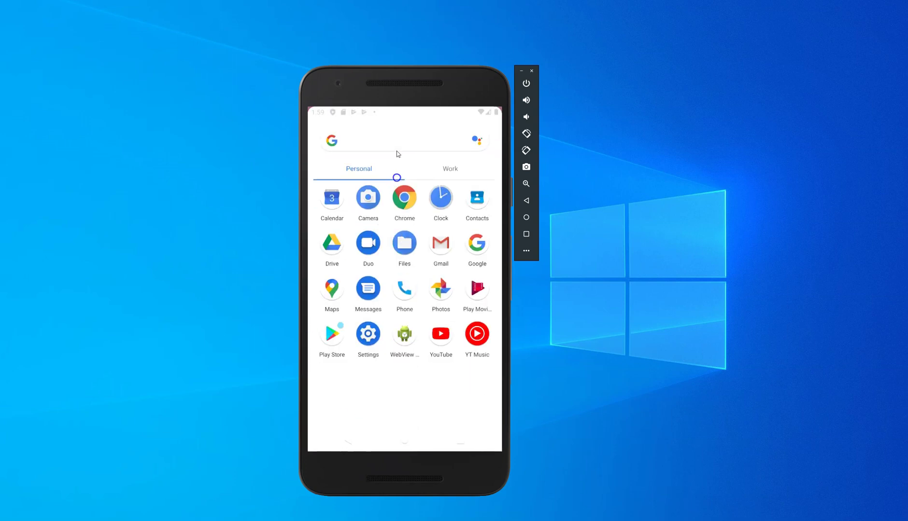
click(465, 432)
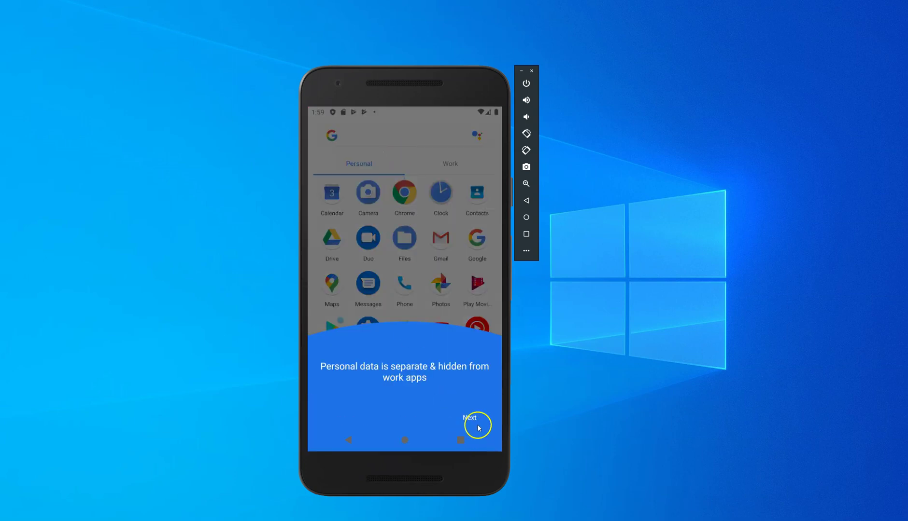
click(477, 425)
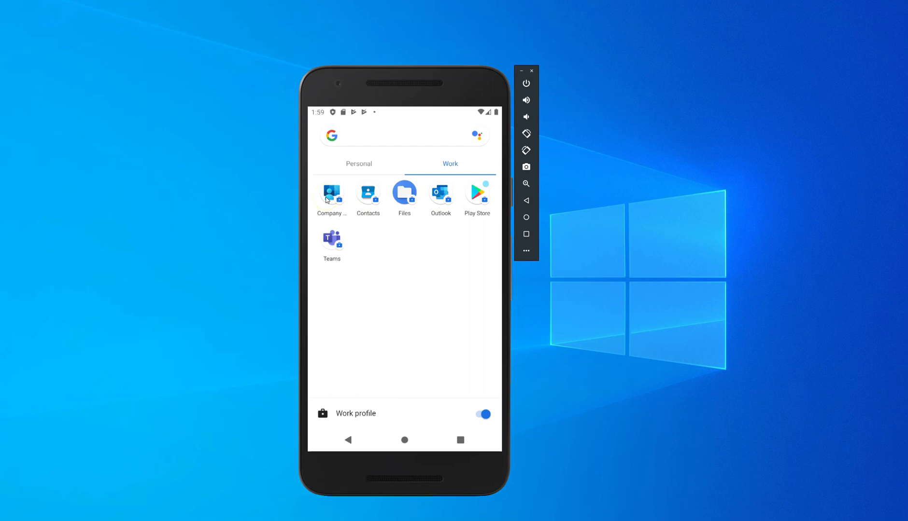
click(349, 165)
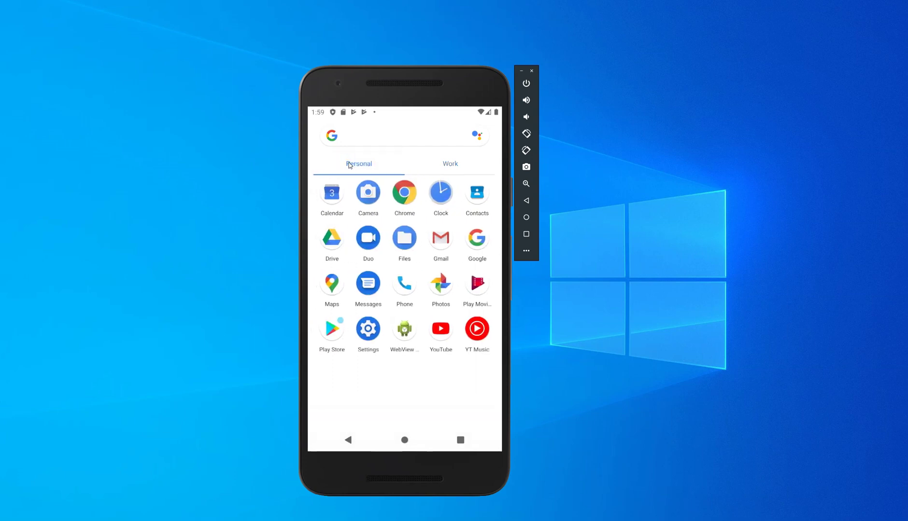
click(447, 164)
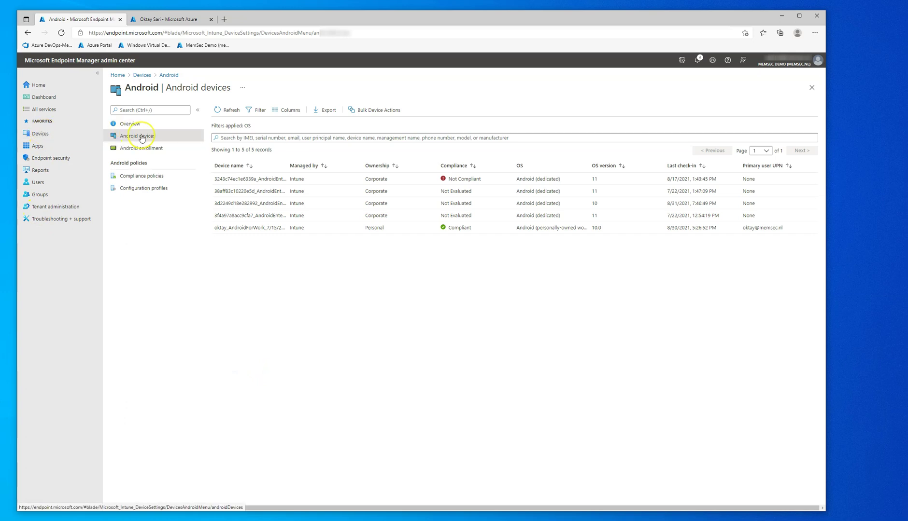
Refresh Android devices, open the new AndroidForWork device, and copy its device name
click(232, 111)
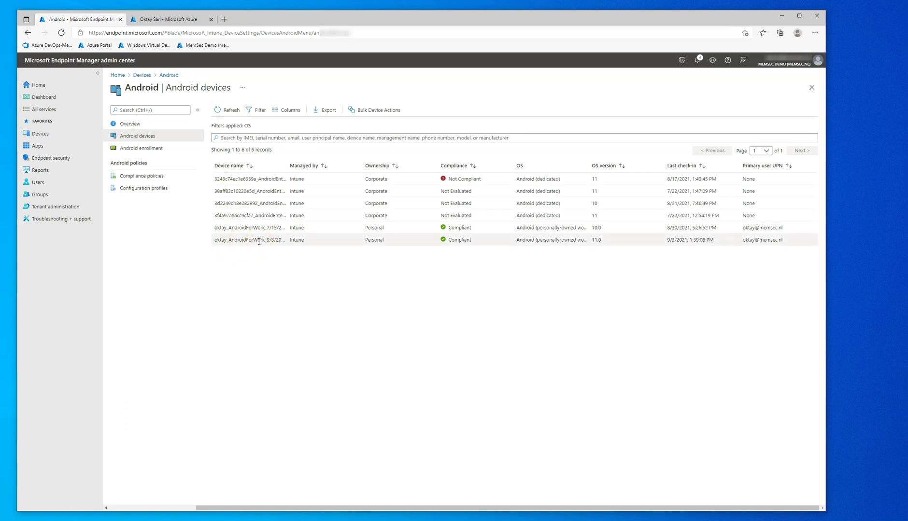
click(599, 240)
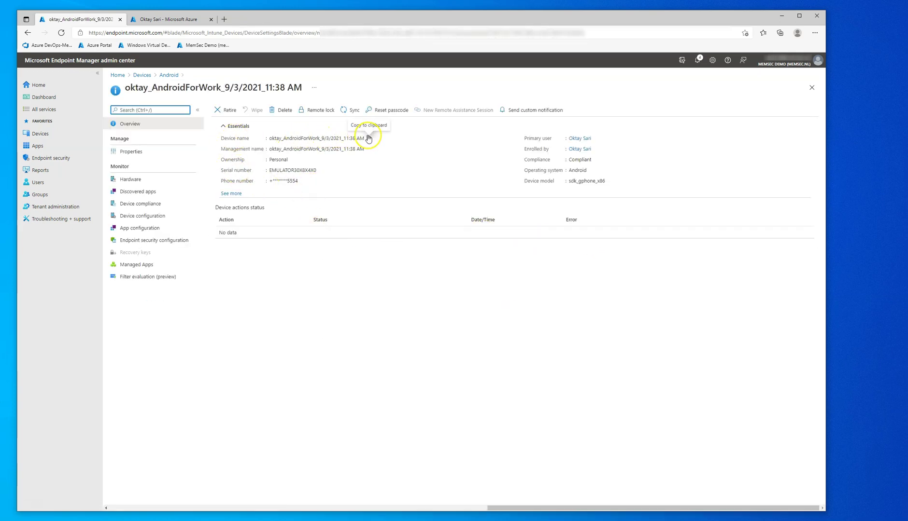
click(366, 156)
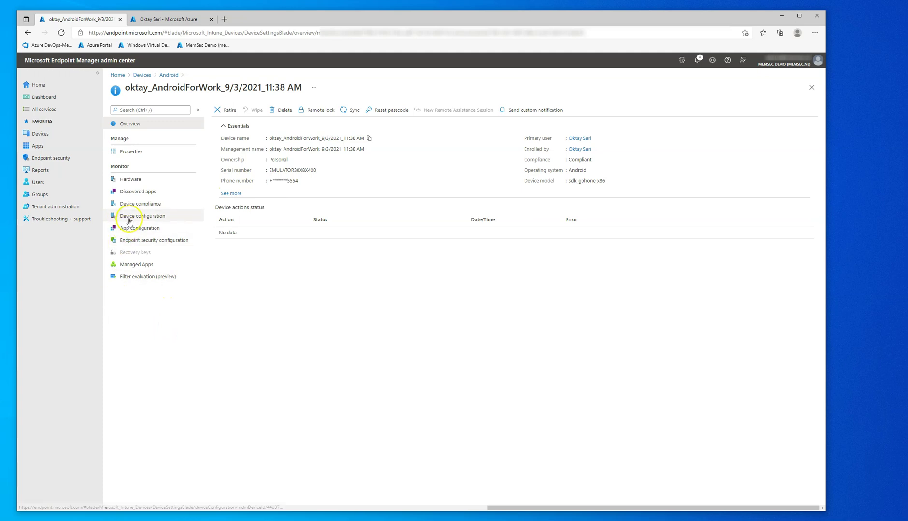
Review the device's AE-DR-BYOD-WorkProfile configuration profile settings
click(129, 221)
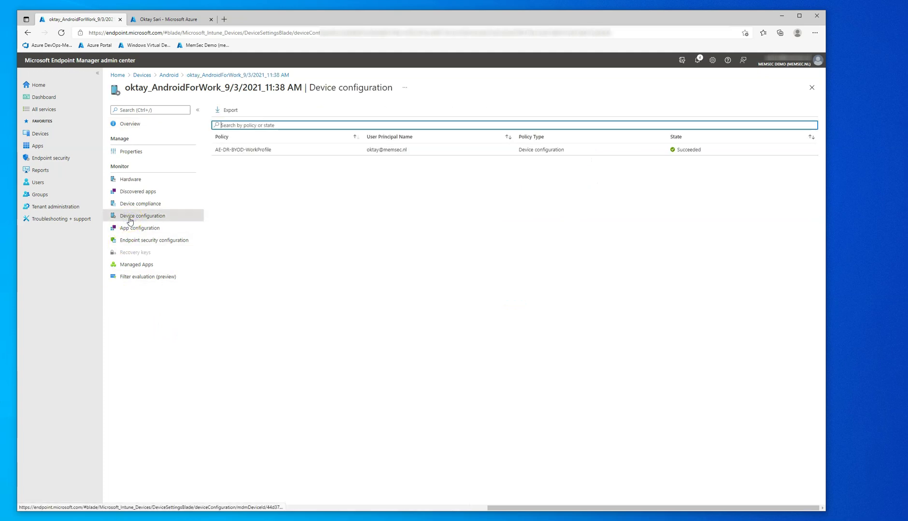
click(261, 150)
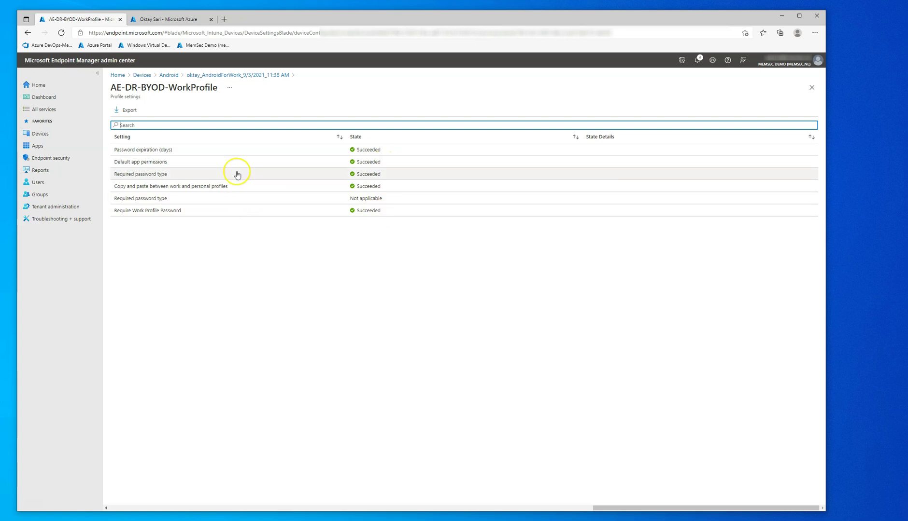
click(236, 76)
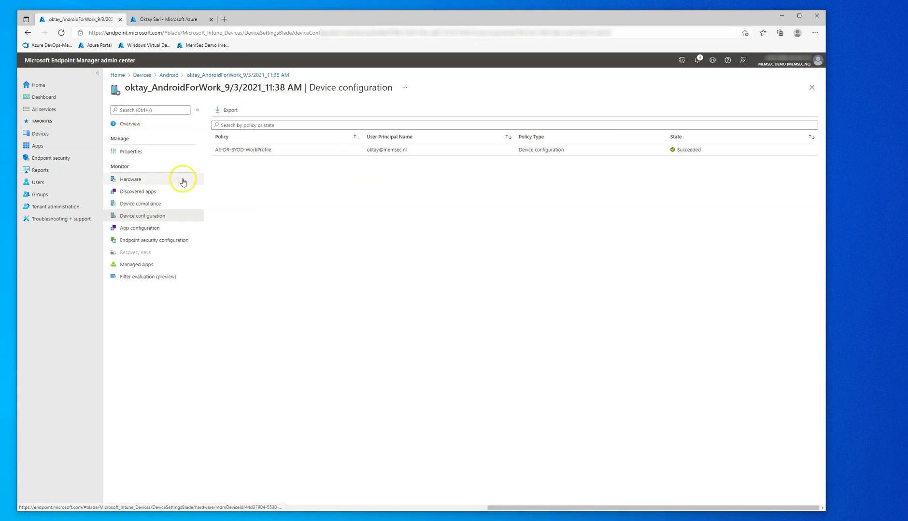
Check the device's compliance policies and managed apps, then bring the emulator forward
click(142, 204)
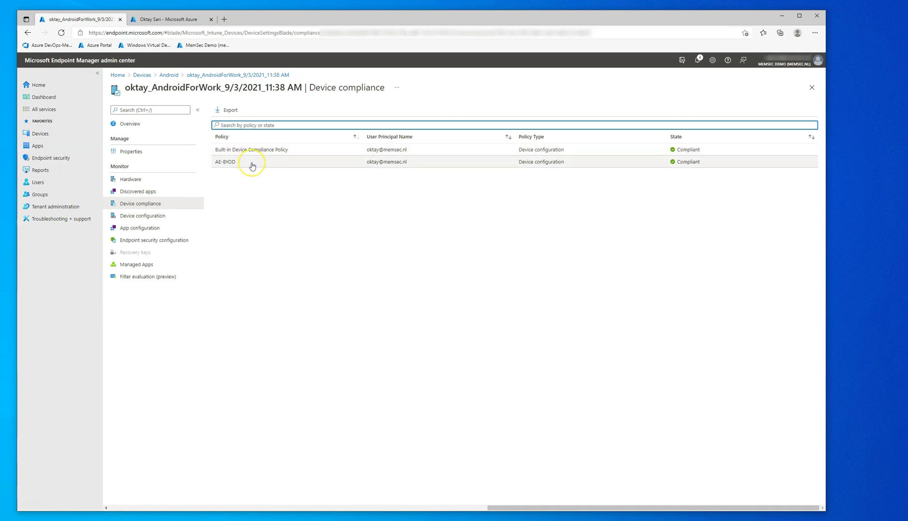
click(138, 268)
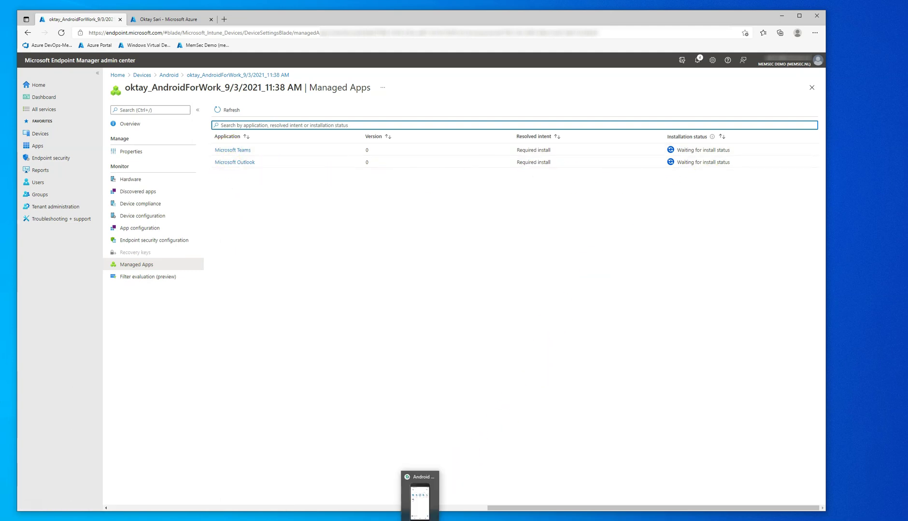
click(415, 504)
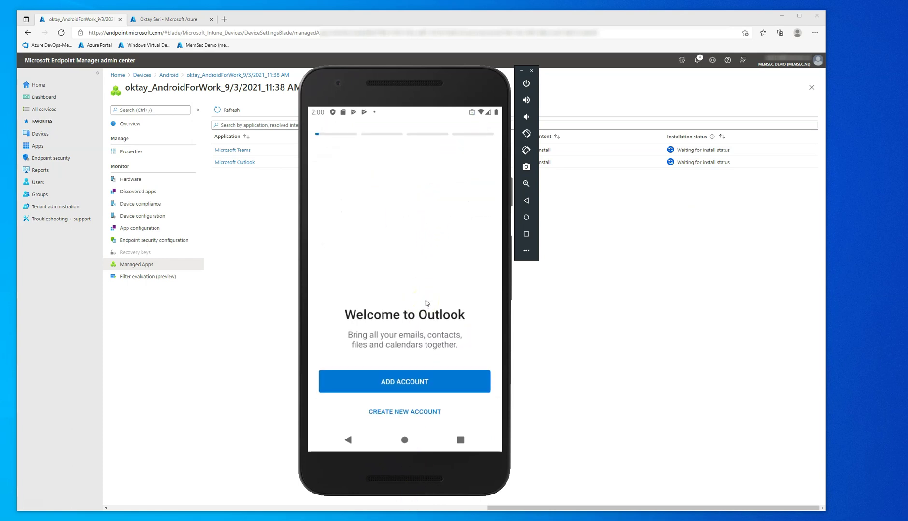
Add the work account in Outlook with its email address, declining to add another account
click(414, 388)
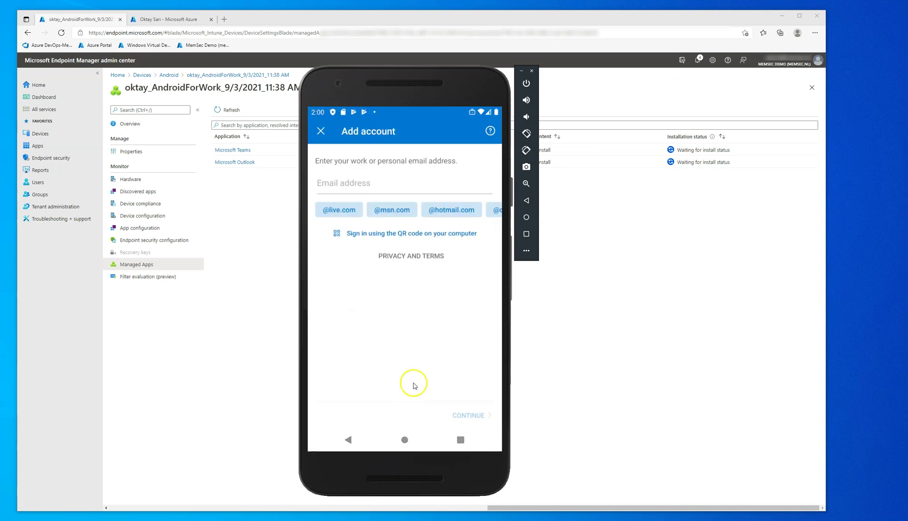
click(340, 186)
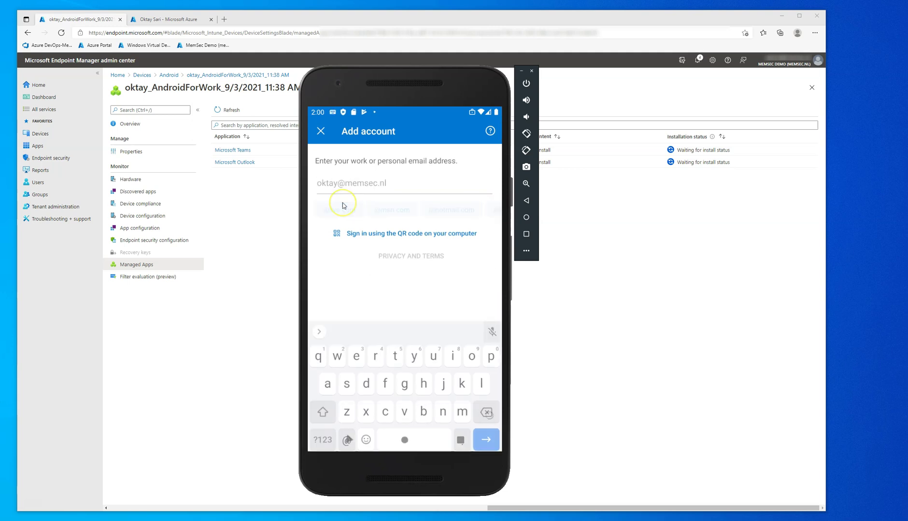
key(Return)
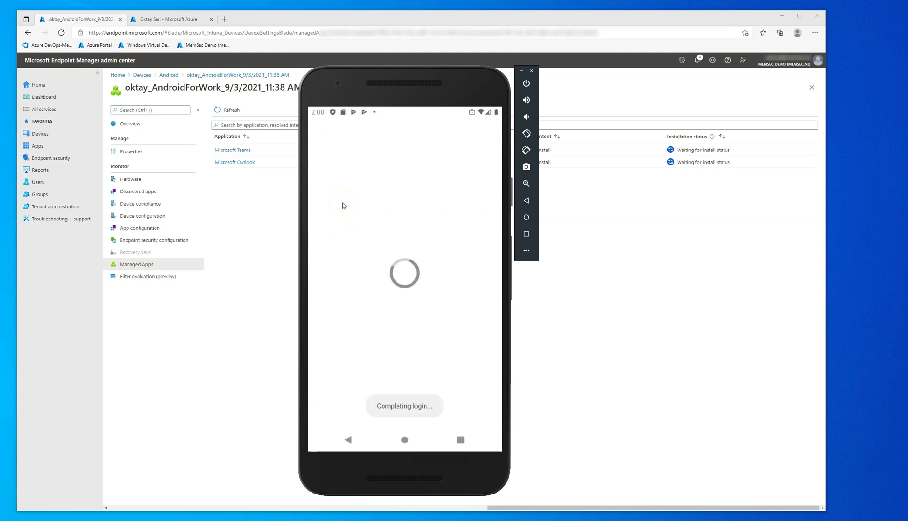
click(348, 410)
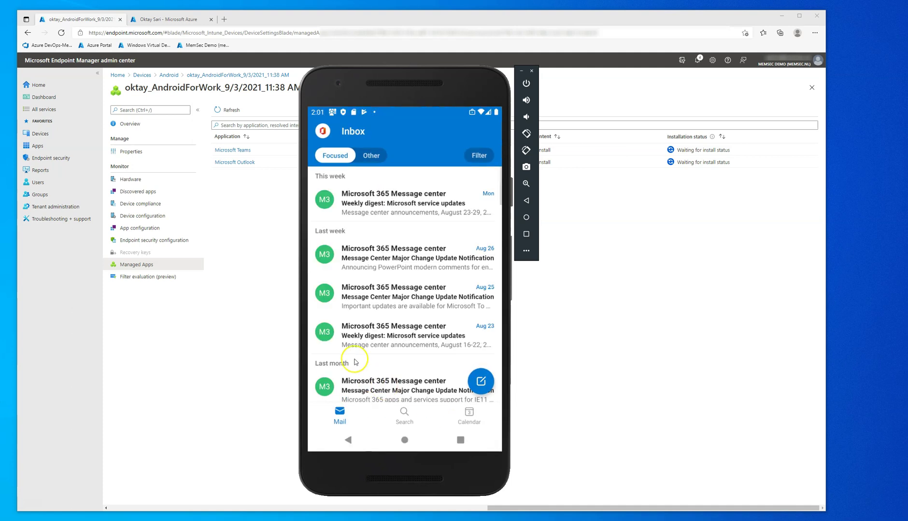
Check the Other and Focused inbox tabs, then return to the home screen
click(371, 156)
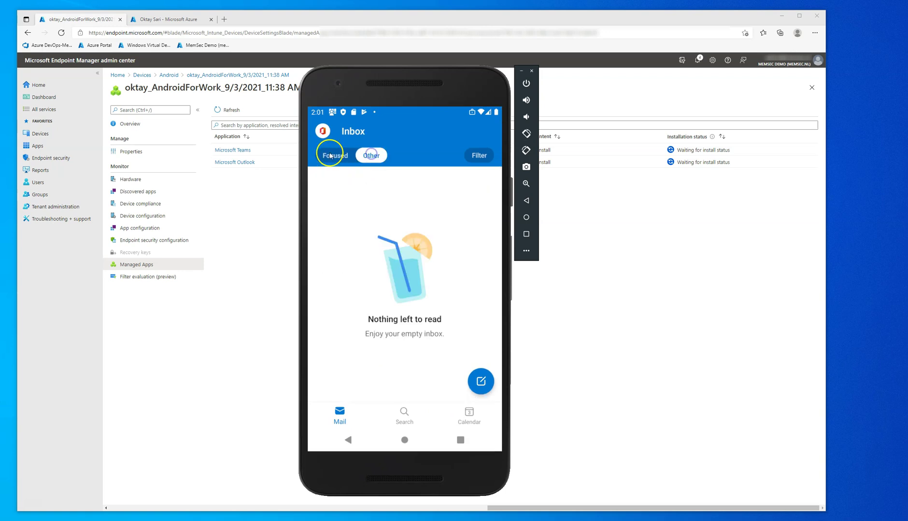
click(331, 155)
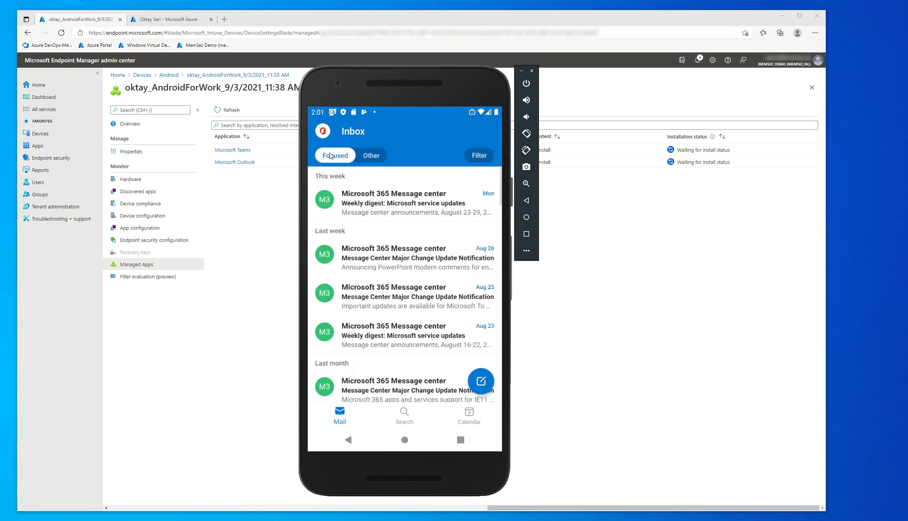
click(360, 314)
click(403, 441)
Choose Power off from the phone's power menu via the emulator's side-toolbar power button
drag(400, 347, 399, 203)
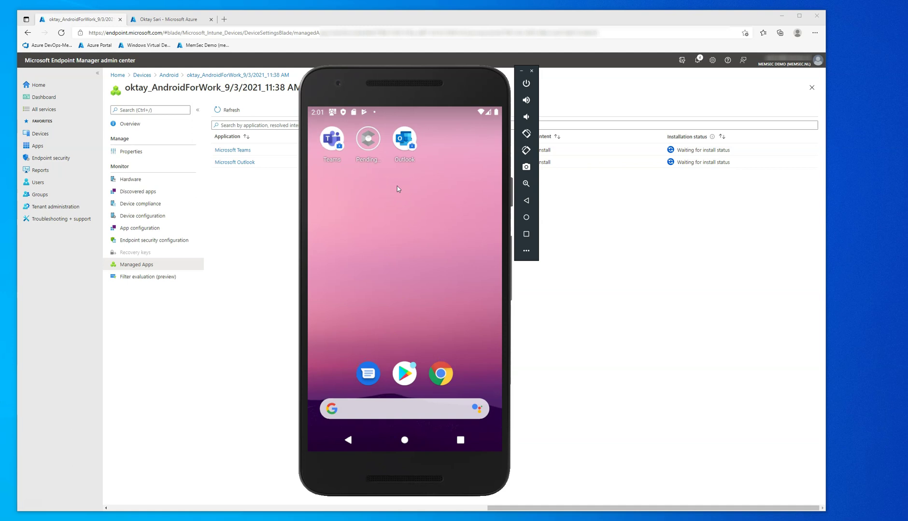
click(391, 369)
click(526, 84)
click(401, 135)
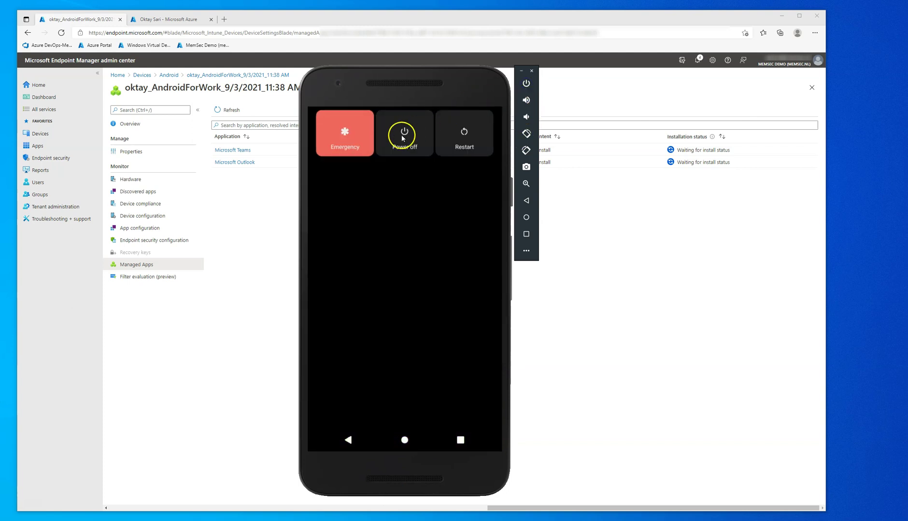
drag(397, 213, 401, 327)
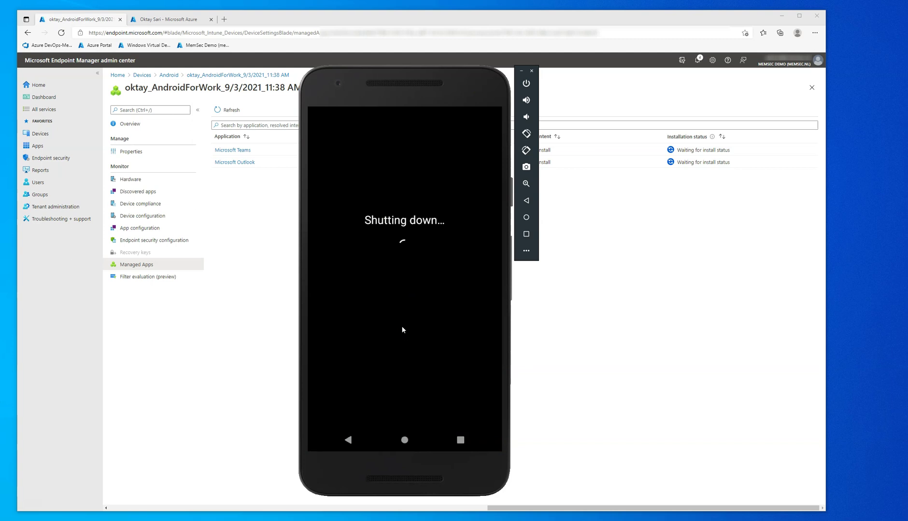